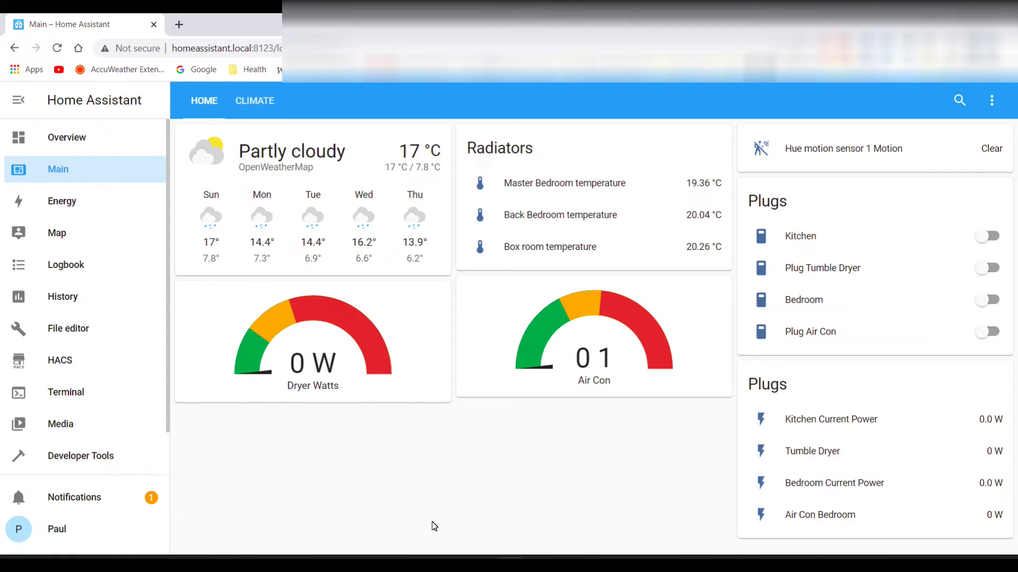
Open HACS and go to its integrations page
left_click(70, 366)
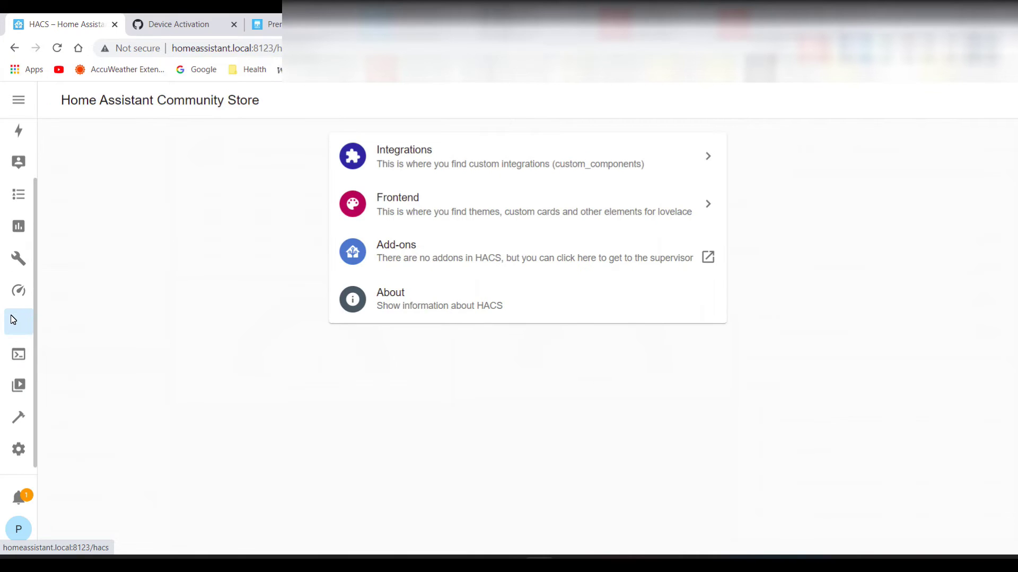
left_click(405, 163)
Search the downloadable HACS repositories for 'alexa' and open Alexa Media Player
left_click(196, 140)
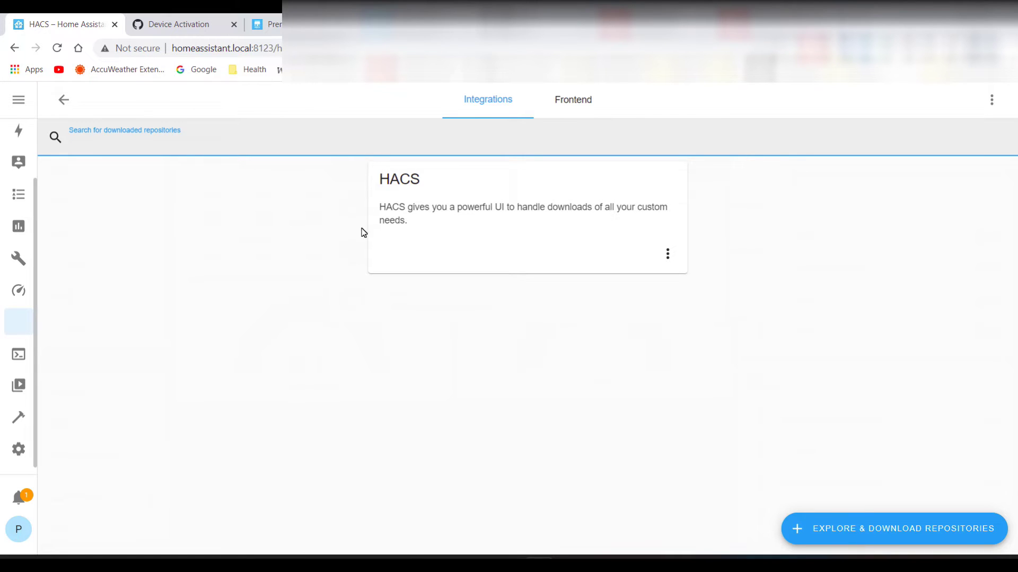
left_click(880, 526)
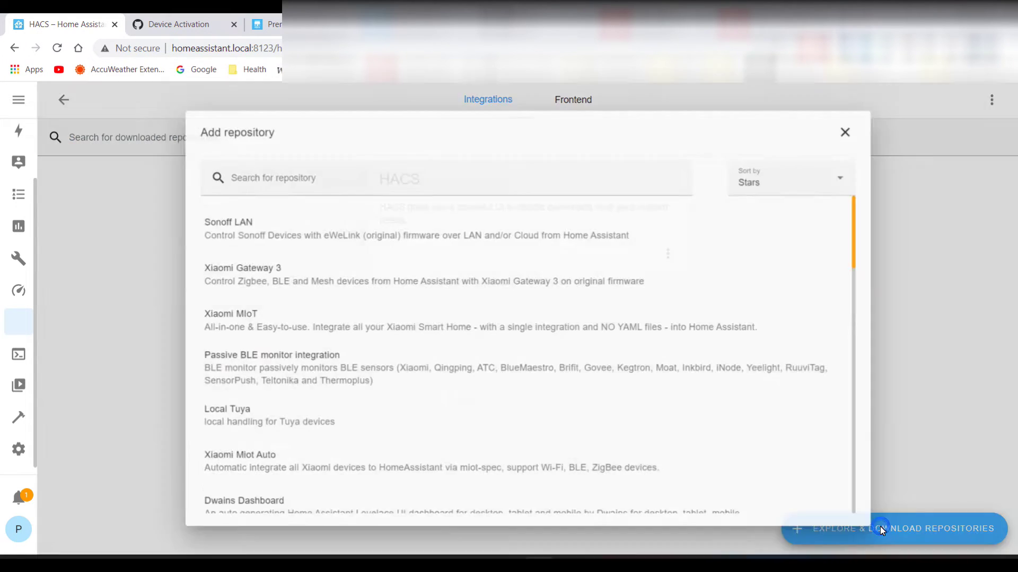
left_click(296, 179)
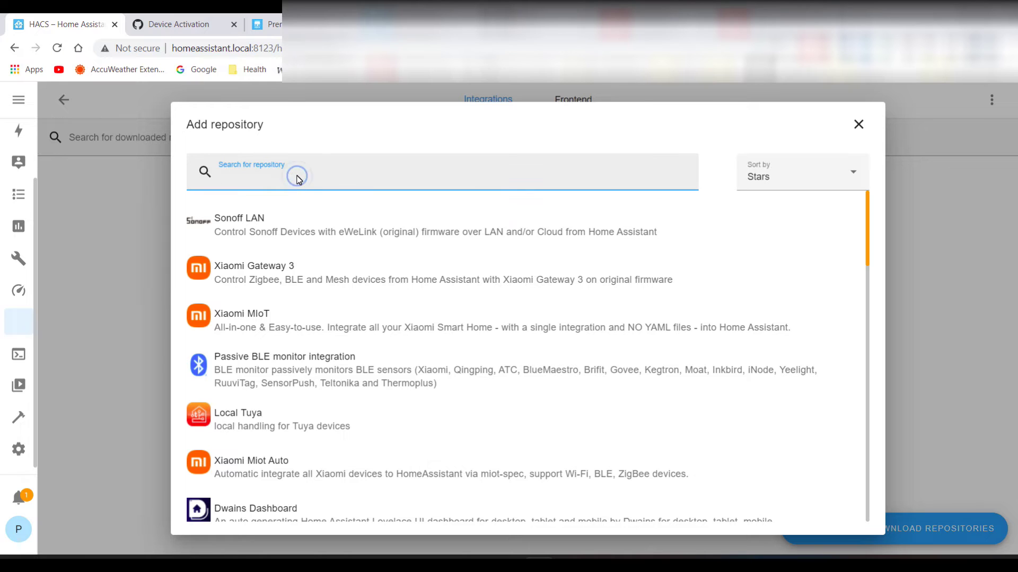
type("alex")
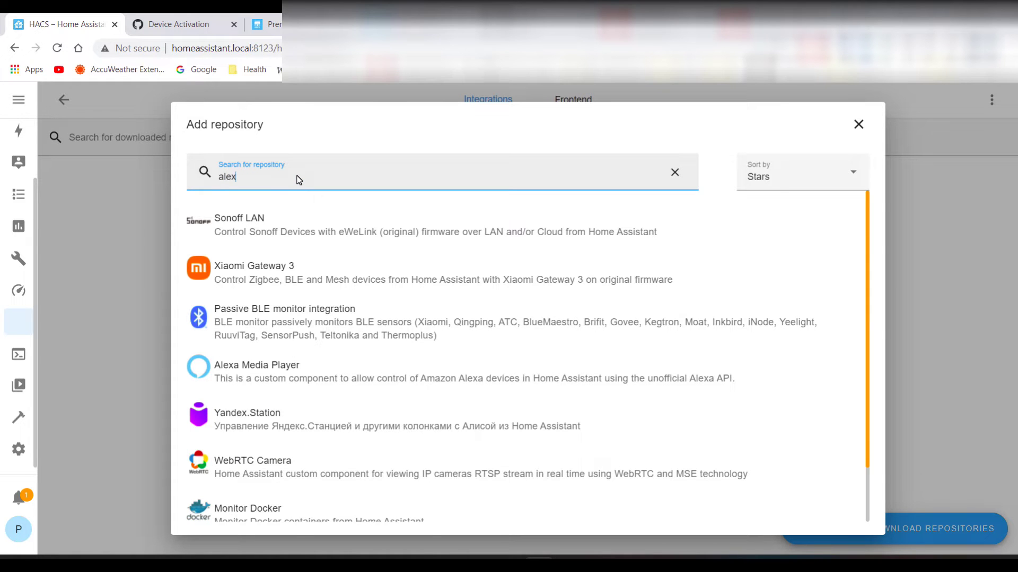
type("a")
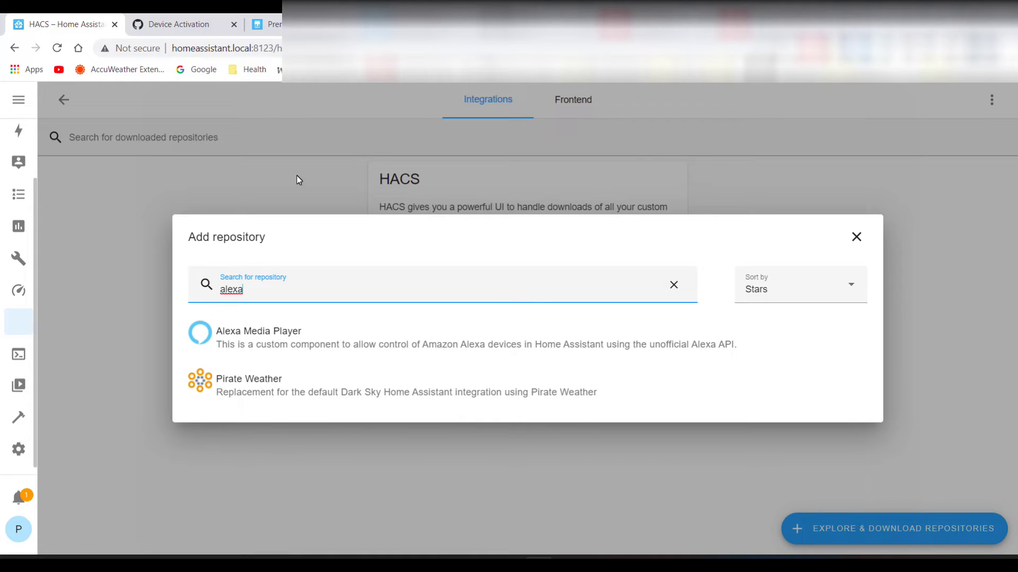
left_click(257, 334)
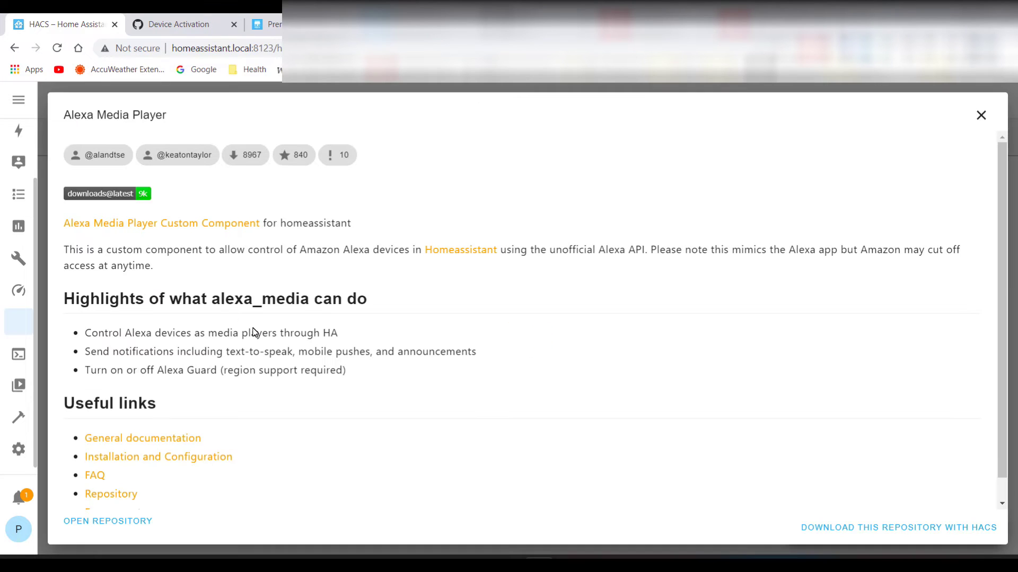
scroll(229, 263, "down", 2)
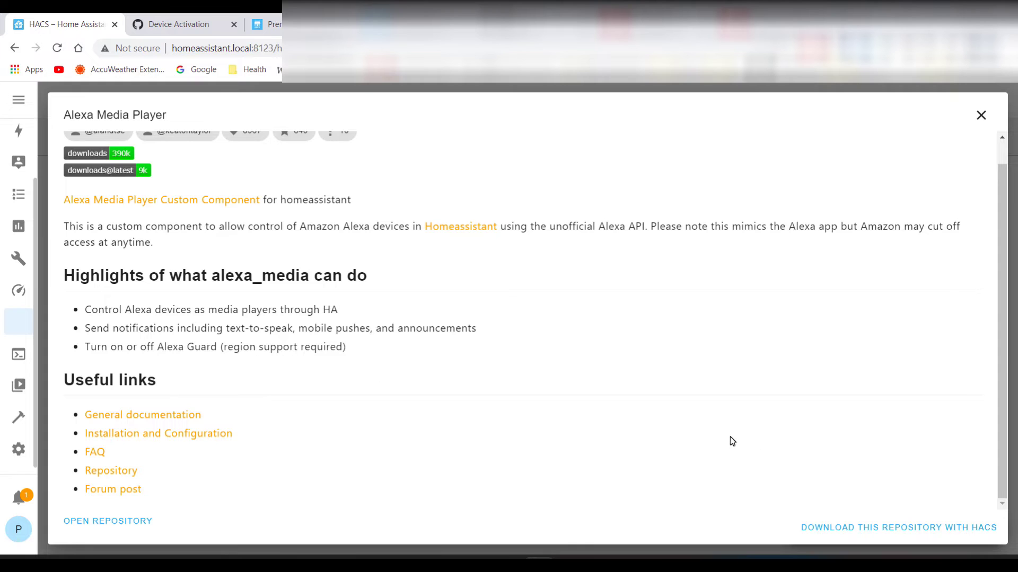
Download Alexa Media Player v3.11.3 through HACS, then go to Settings
left_click(925, 524)
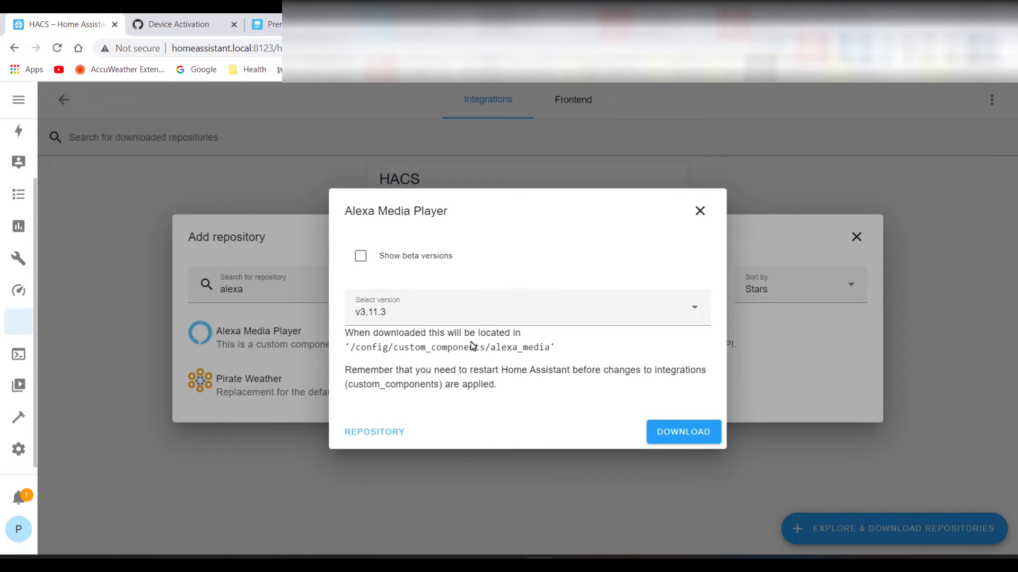
left_click(683, 432)
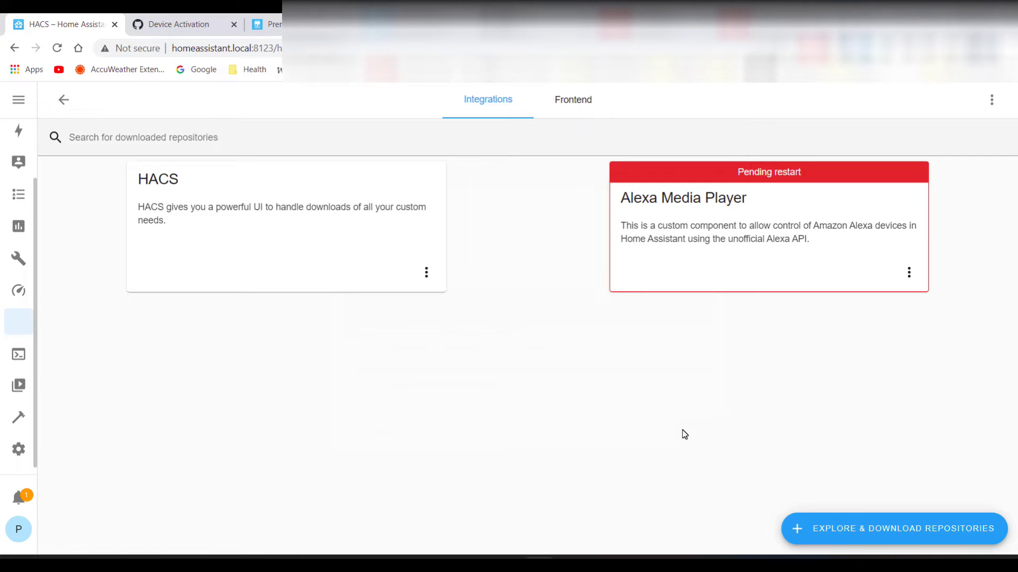
left_click(19, 451)
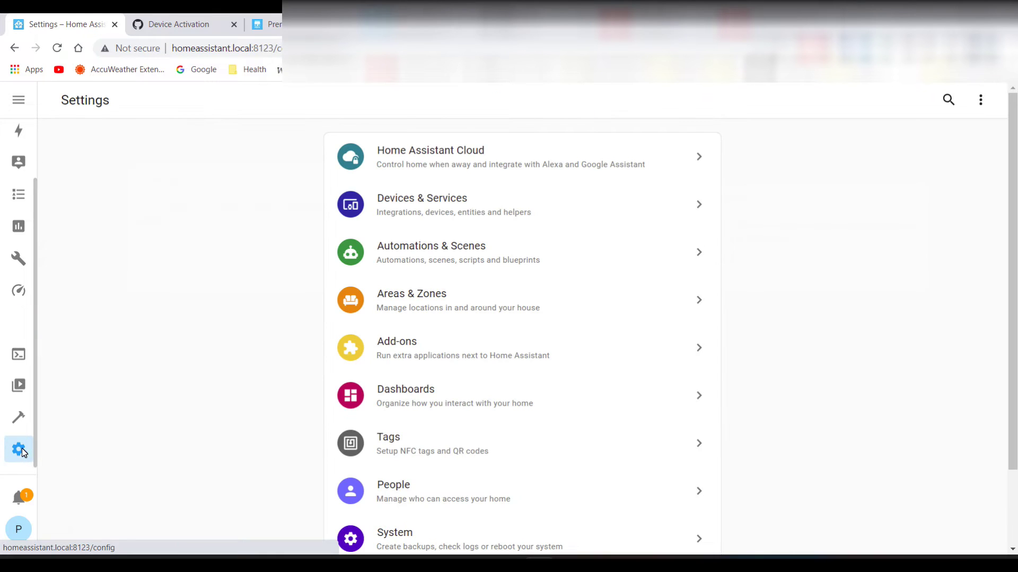
scroll(411, 428, "down", 2)
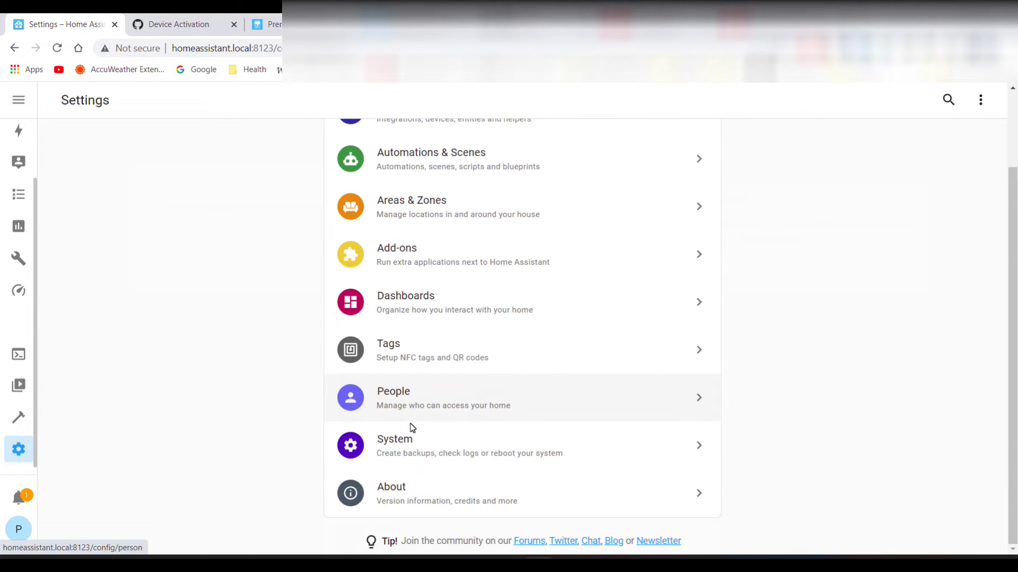
Reboot the Raspberry Pi host from System > Hardware
left_click(412, 451)
scroll(412, 449, "down", 1)
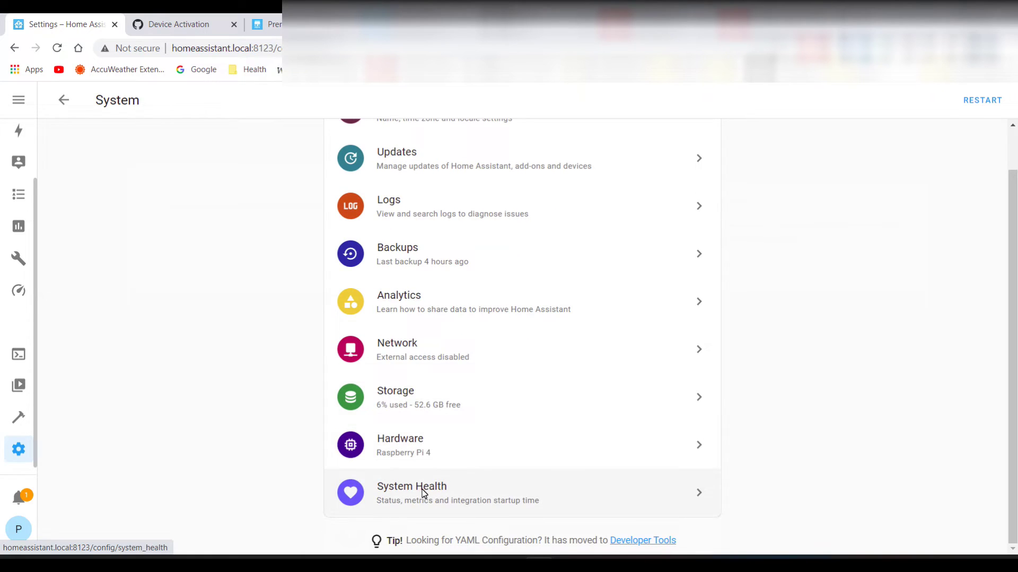
left_click(411, 445)
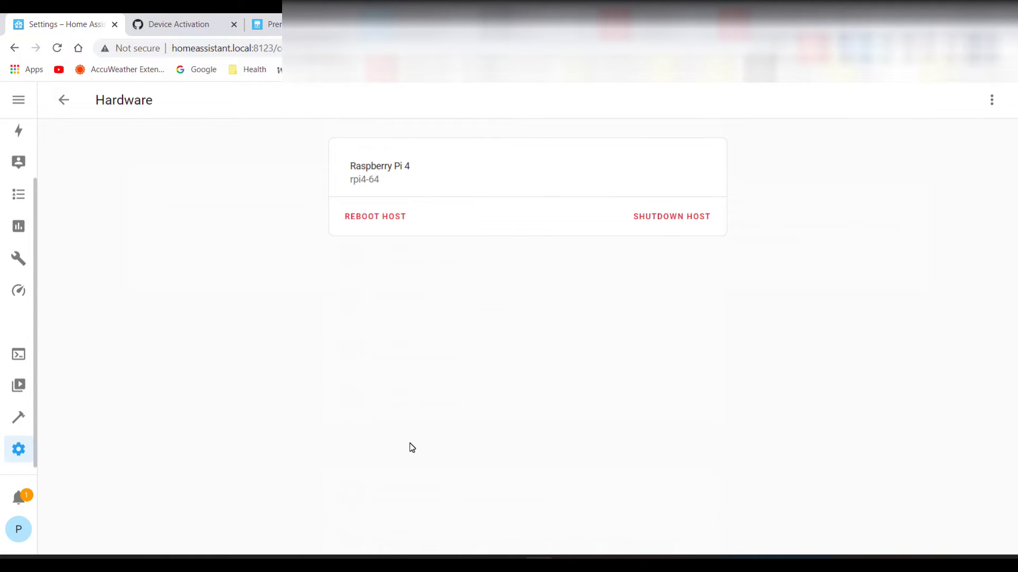
left_click(390, 223)
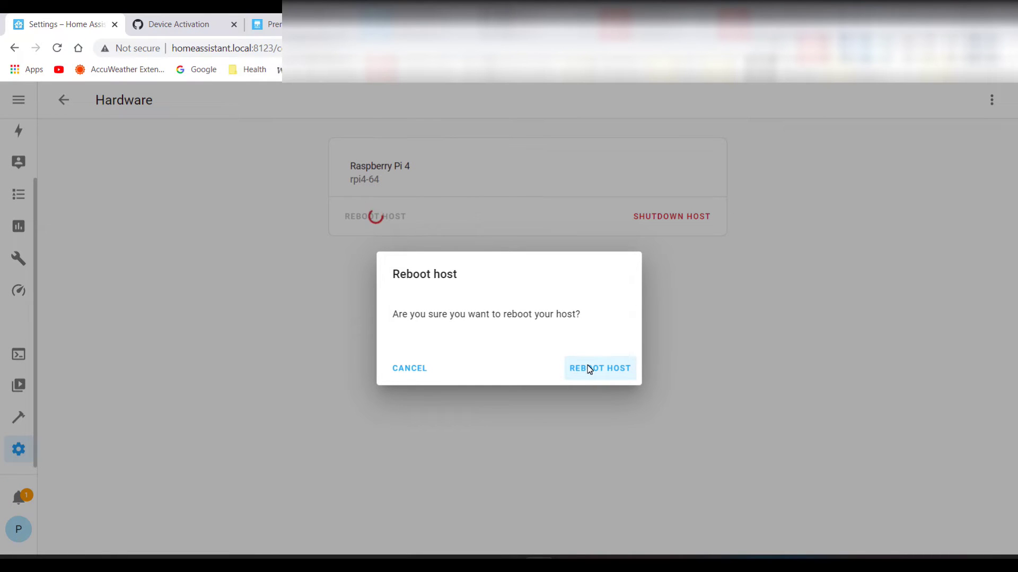
left_click(587, 365)
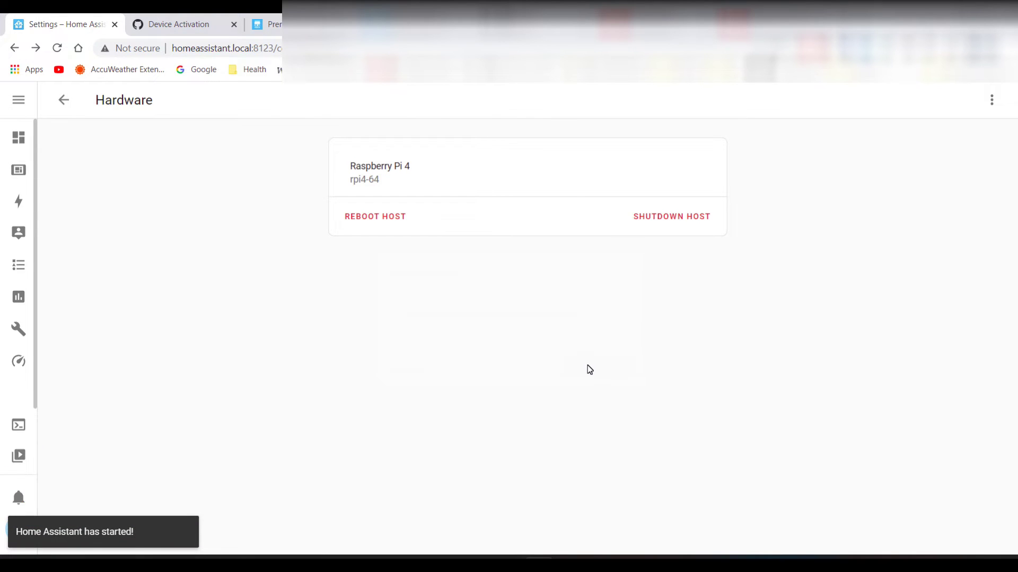
Start setting up Alexa Media Player from Devices & Services after searching 'ale'
left_click(18, 449)
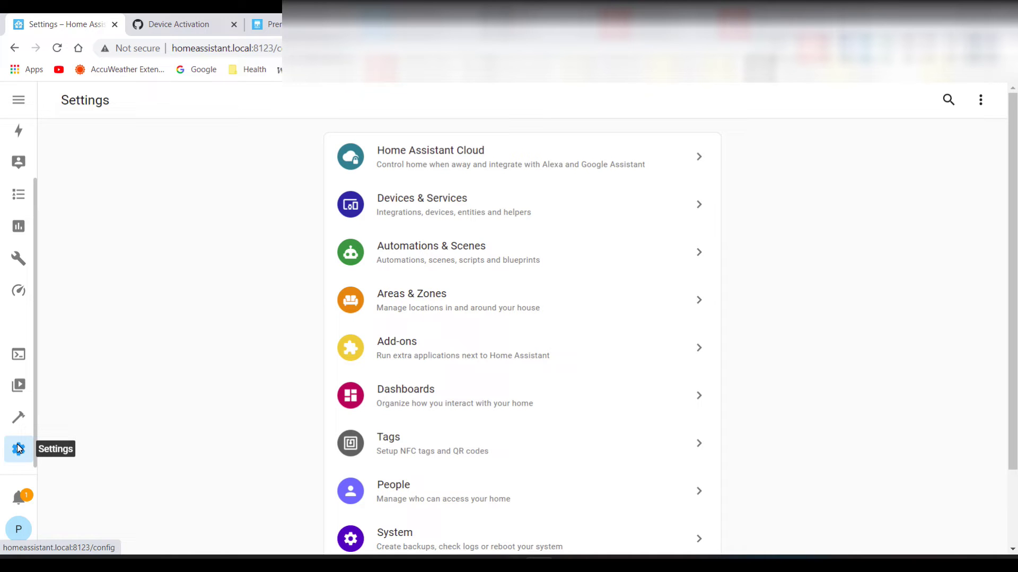
left_click(441, 207)
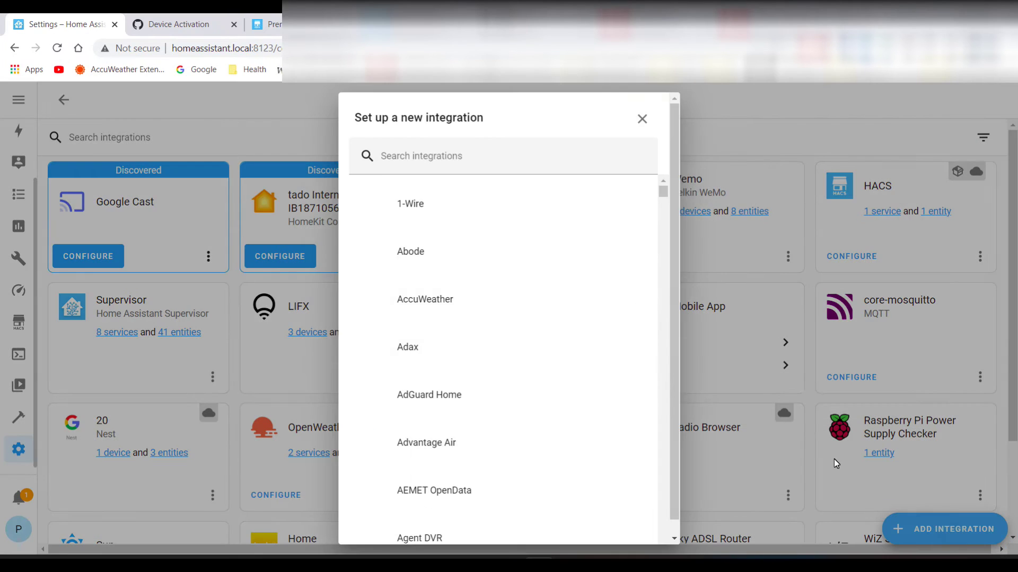
type("ale")
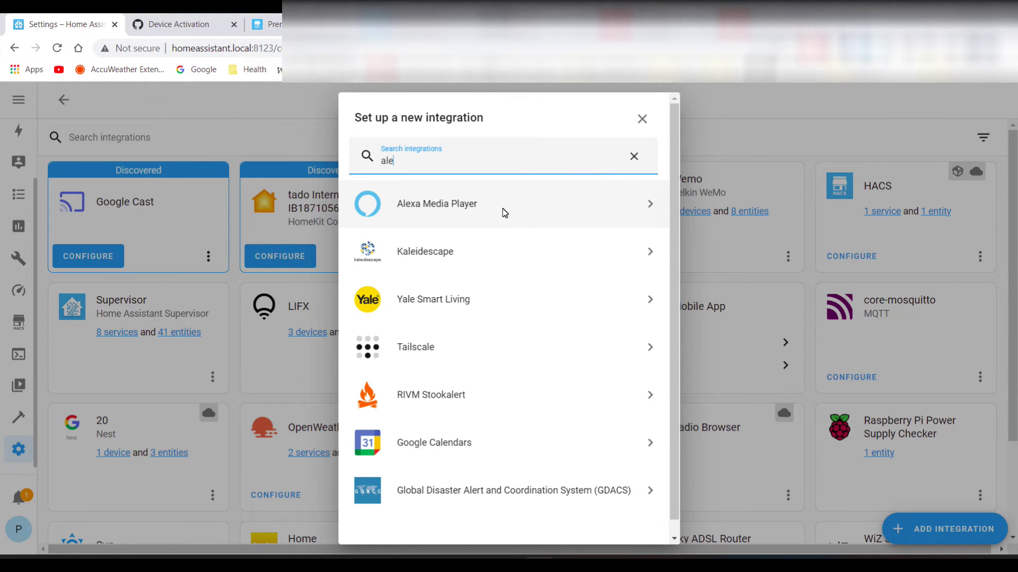
left_click(503, 210)
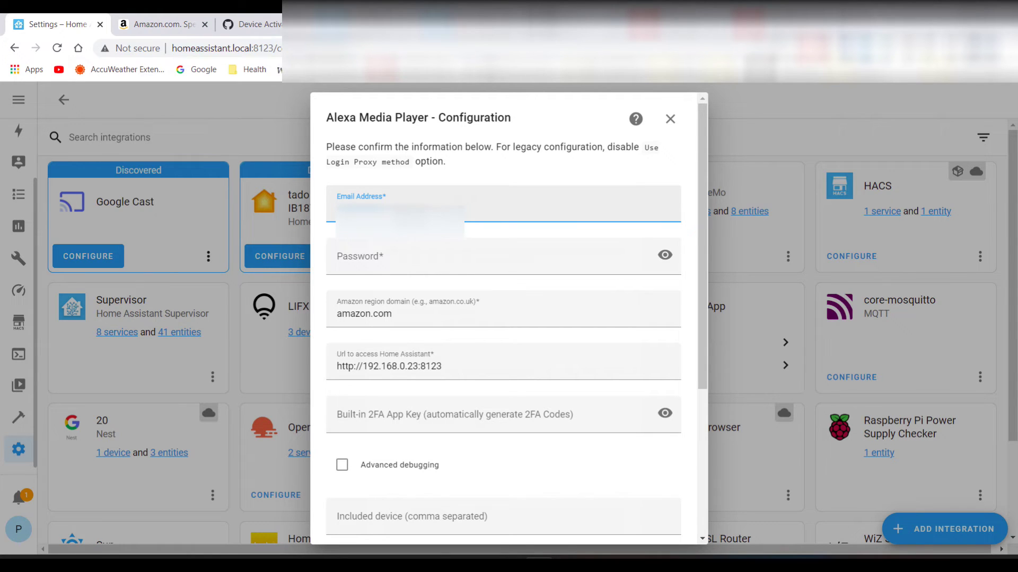
Enter the Amazon password and change the region domain from amazon.com to amazon.co.uk
key("Tab")
type("••••••••••")
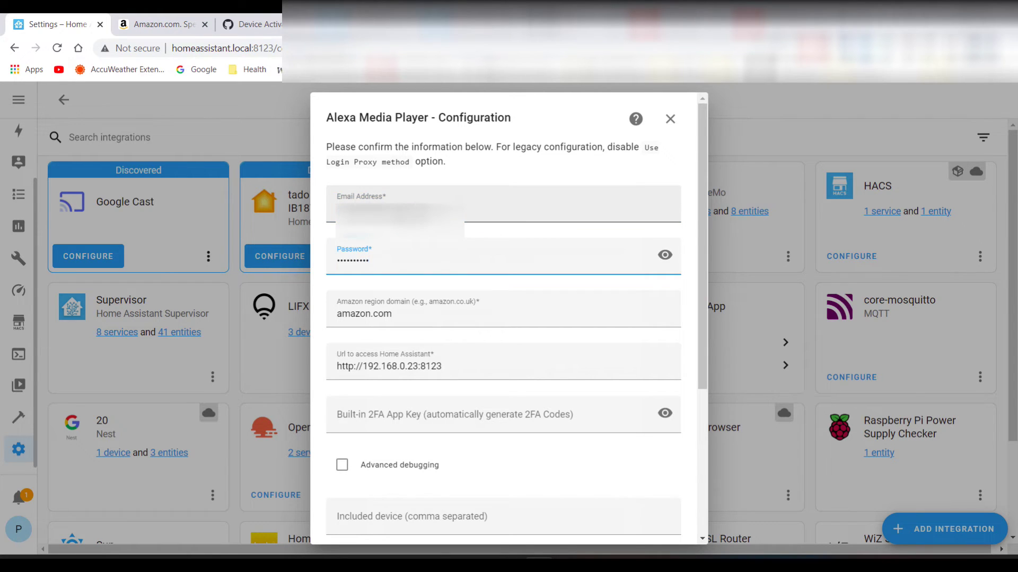
double_click(416, 306)
left_click(416, 308)
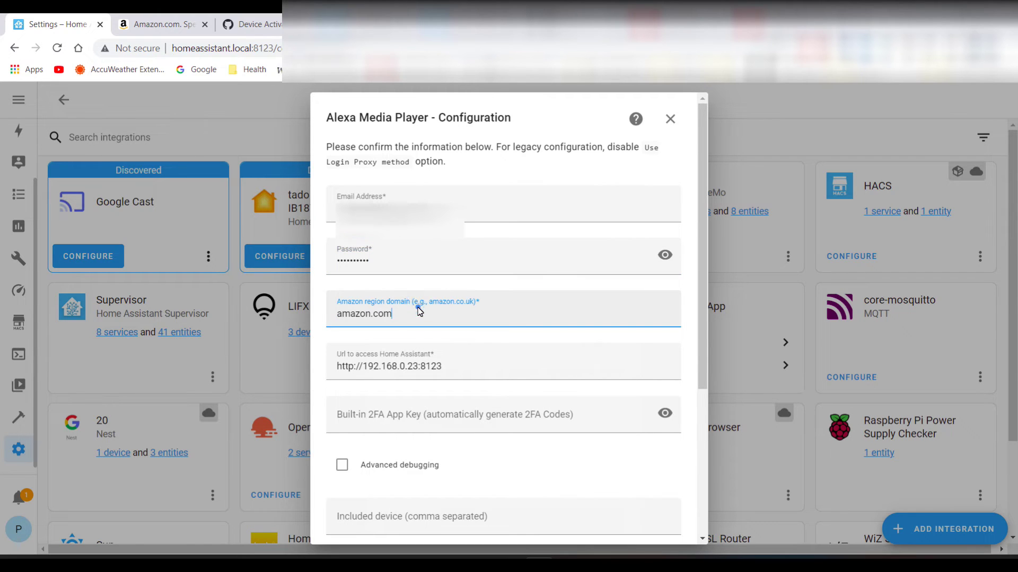
key("BackSpace")
type(".uk")
scroll(449, 329, "down", 3)
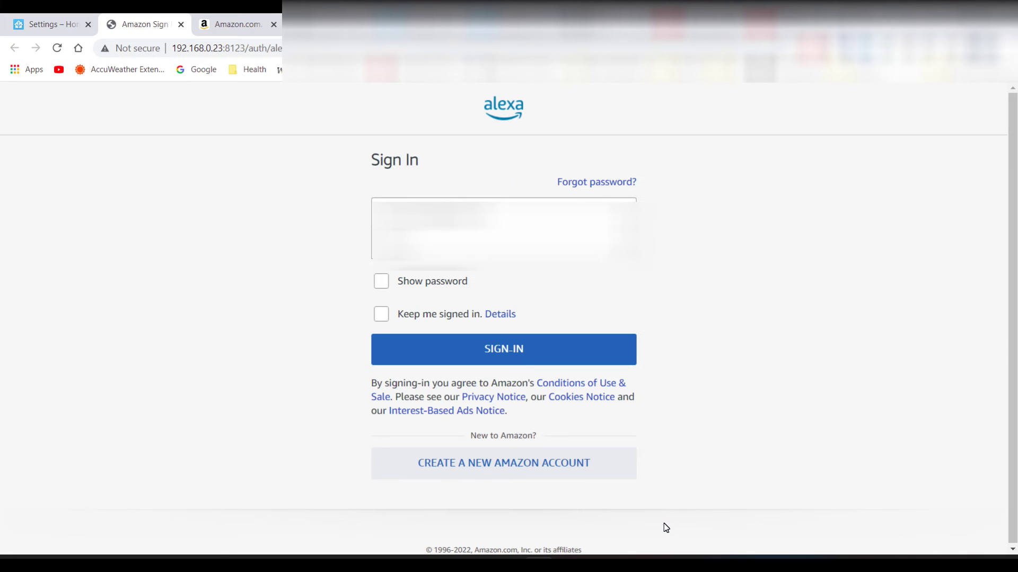
Sign in to Amazon with the security characters, closing the error tab and resubmitting credentials
left_click(467, 352)
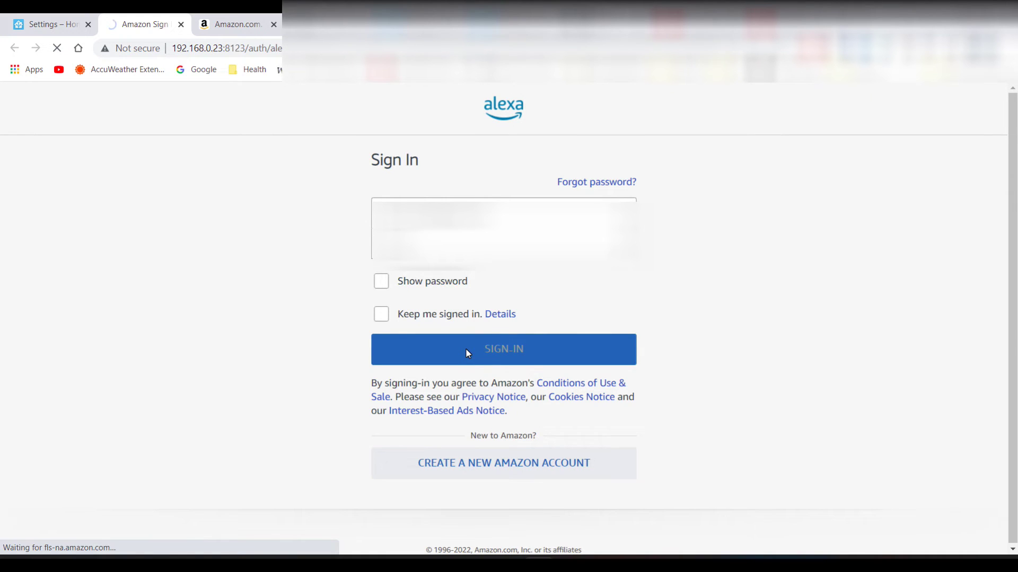
left_click(477, 463)
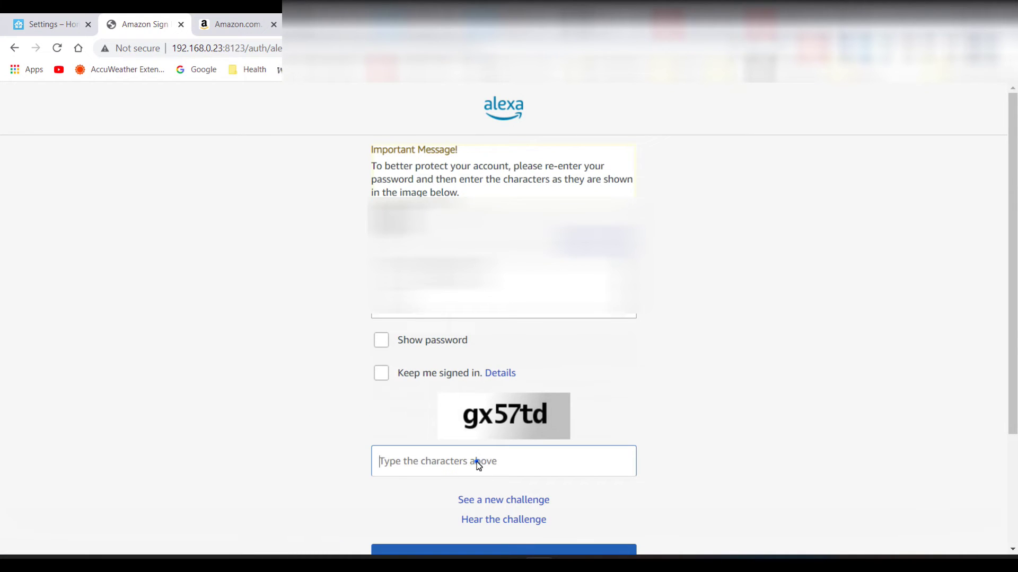
type("gx")
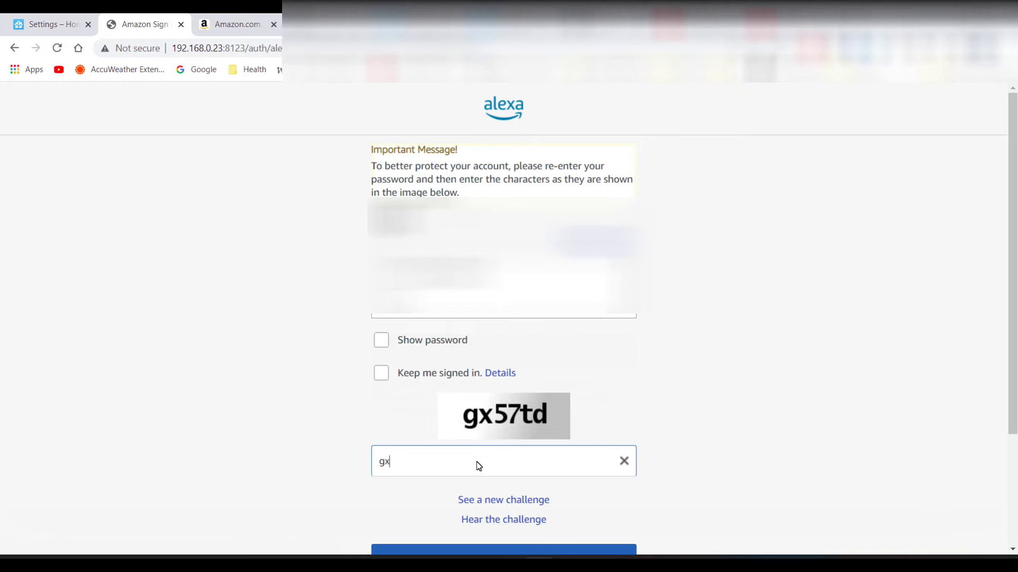
type("57t")
type("d")
scroll(509, 493, "down", 1)
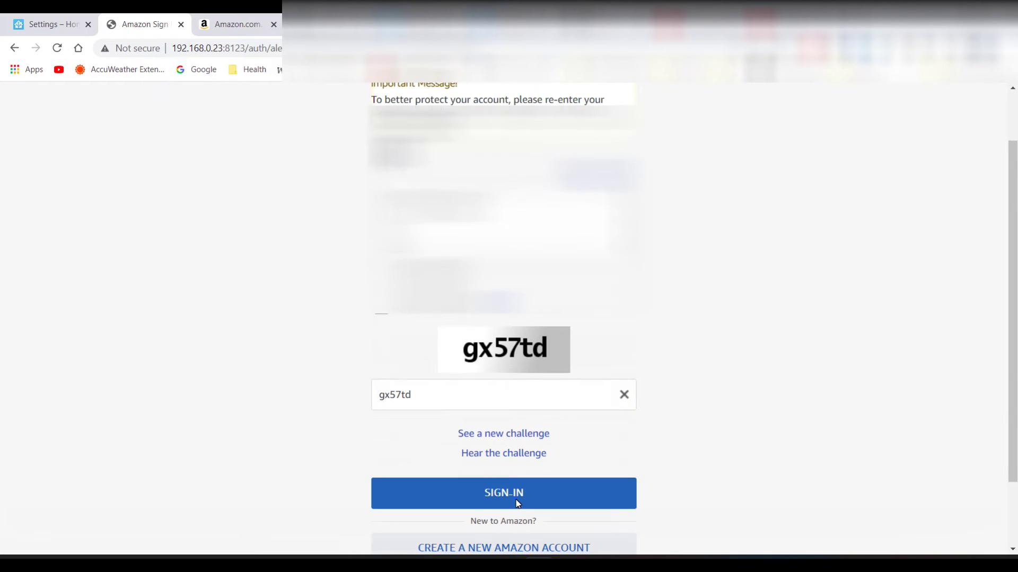
left_click(517, 493)
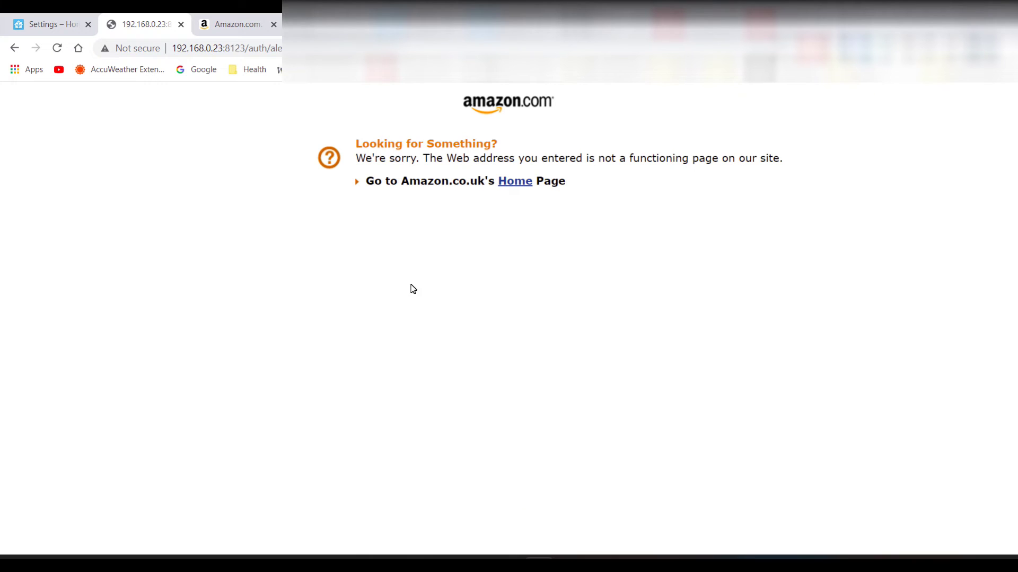
key("ctrl+w")
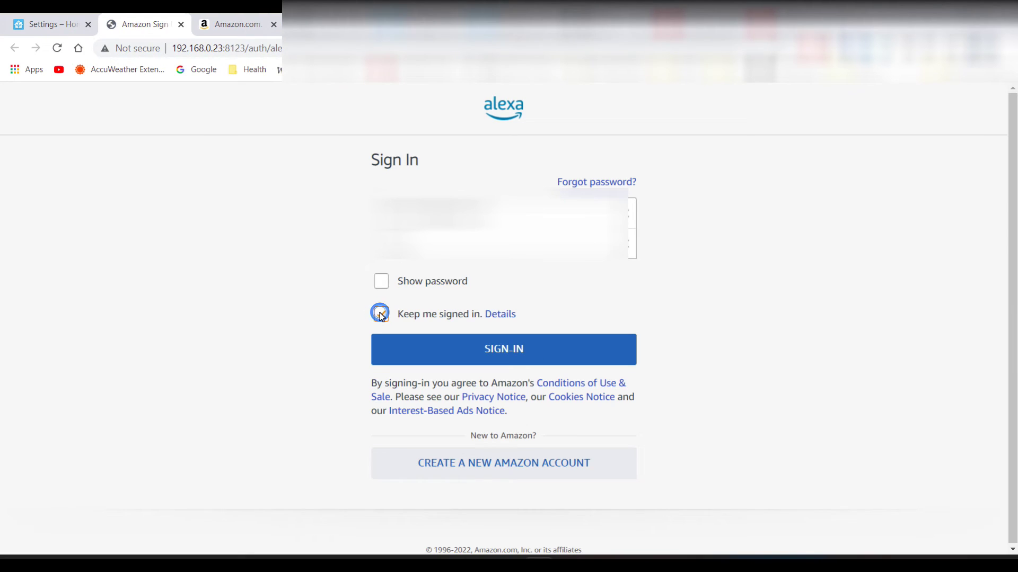
left_click(495, 349)
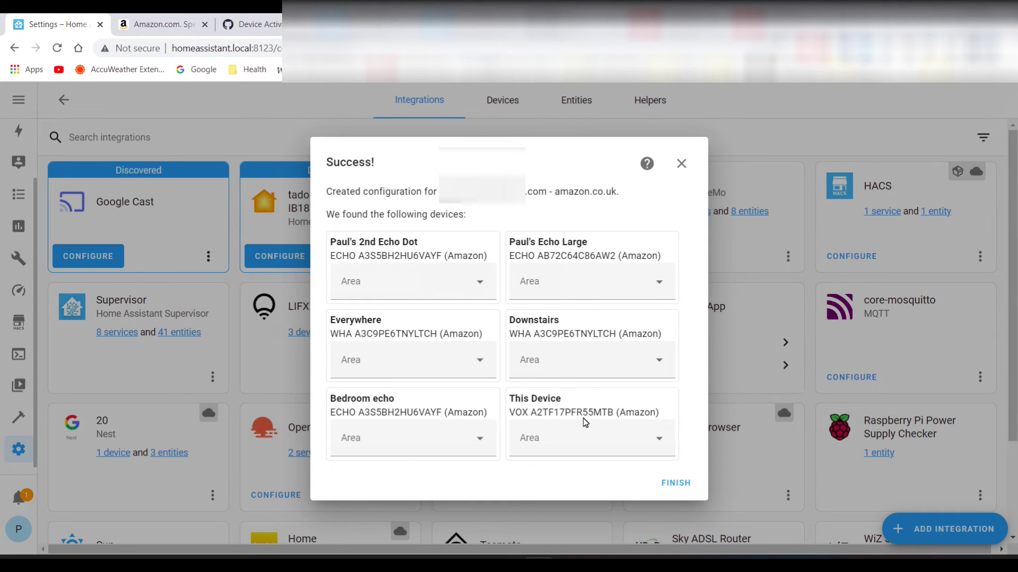
Finish adding the six Echo devices, review the device list, and return to Integrations
left_click(680, 483)
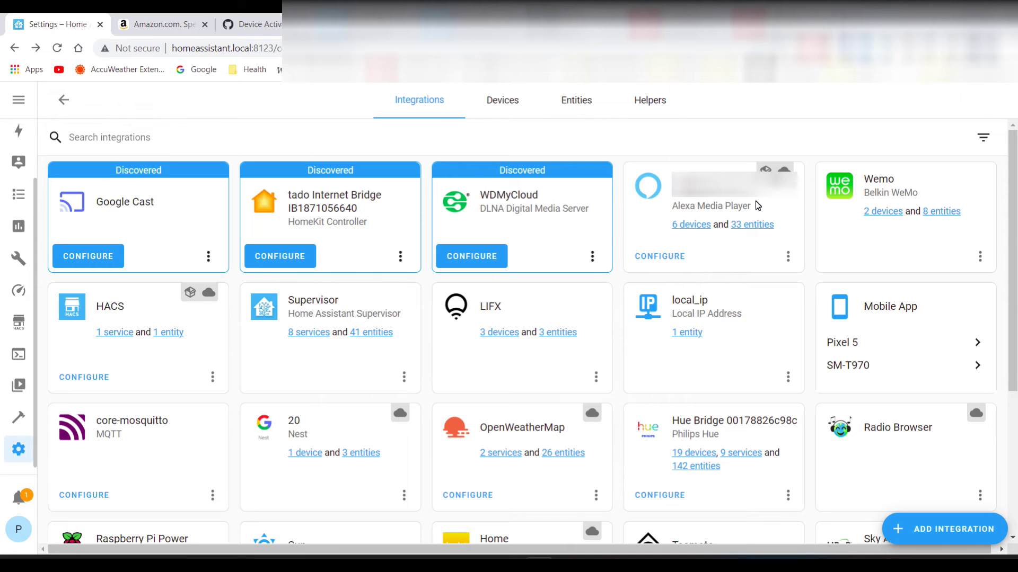
left_click(701, 225)
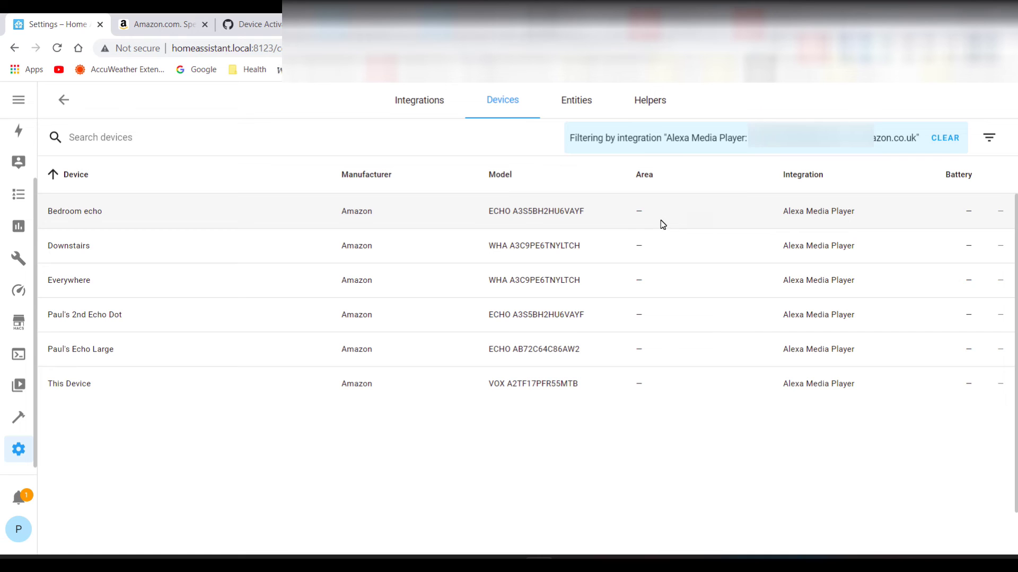
left_click(64, 99)
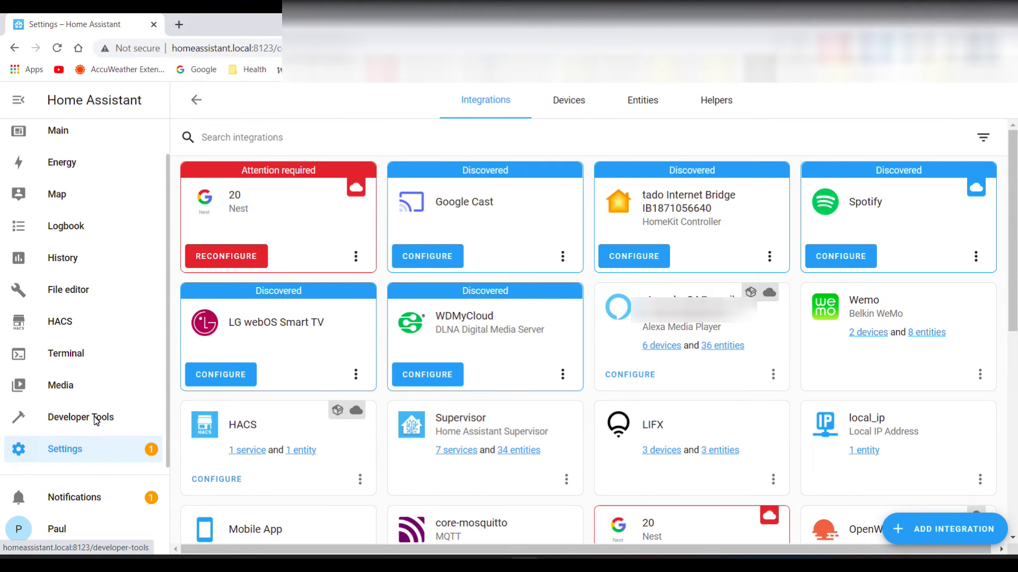
Select the alexa_media notify service for Paul's Echo Dot in Developer Tools Services
left_click(94, 420)
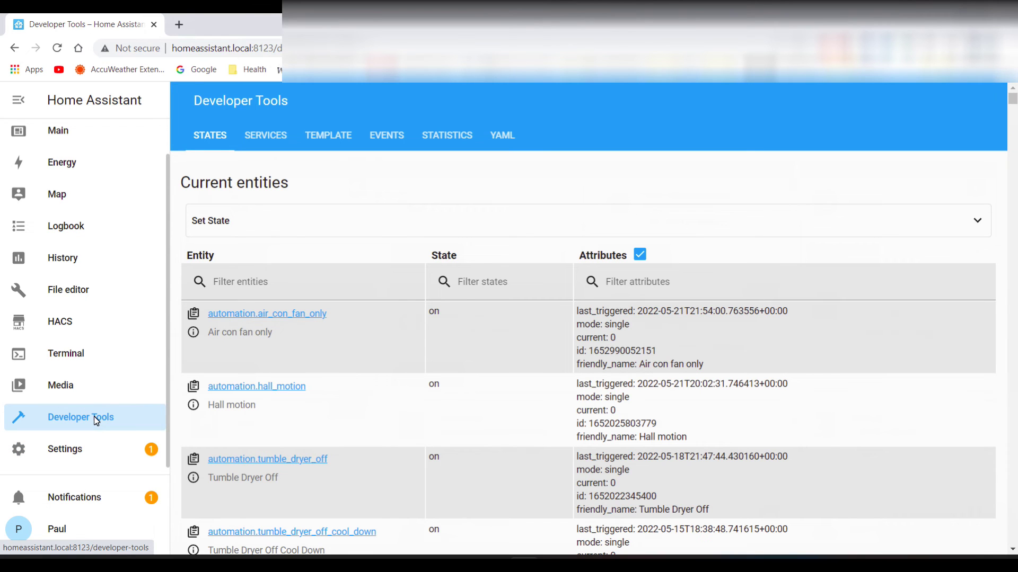
left_click(282, 144)
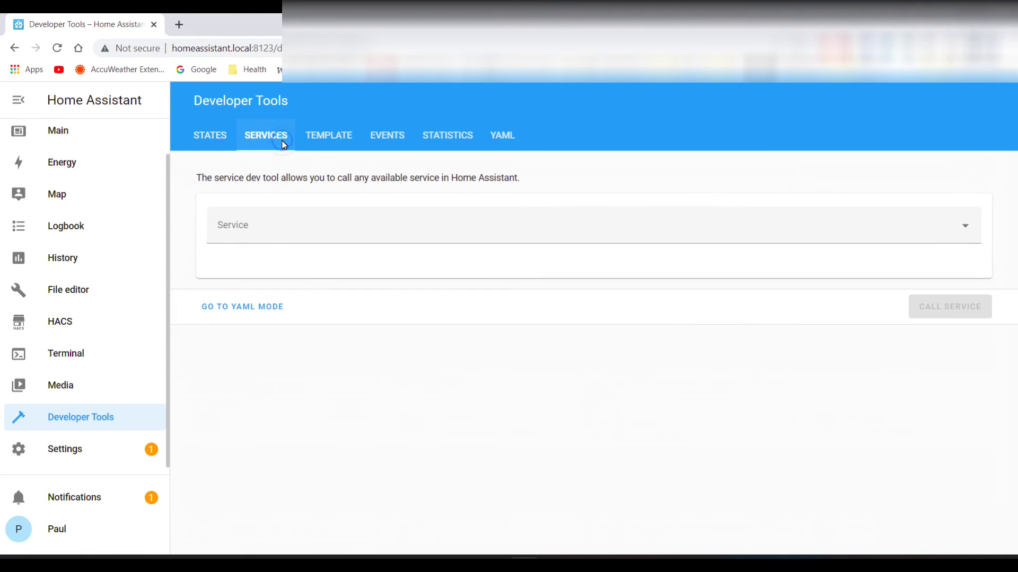
left_click(278, 226)
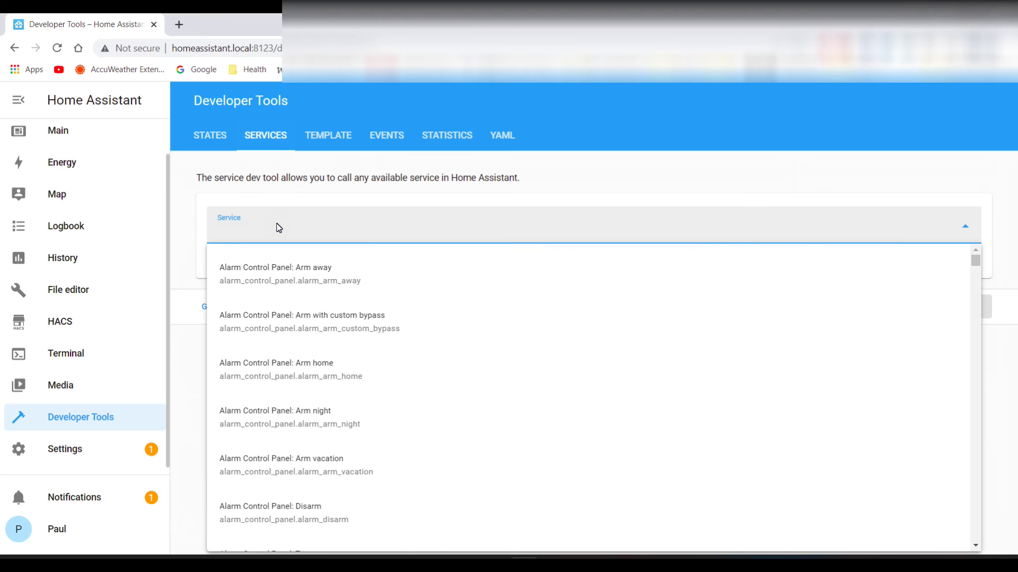
type("notif")
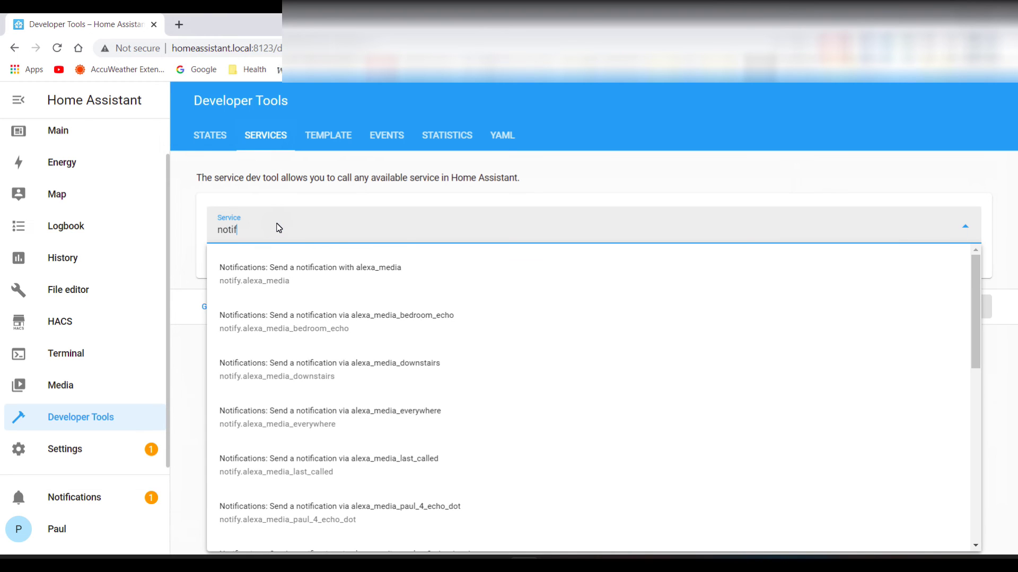
type("ic")
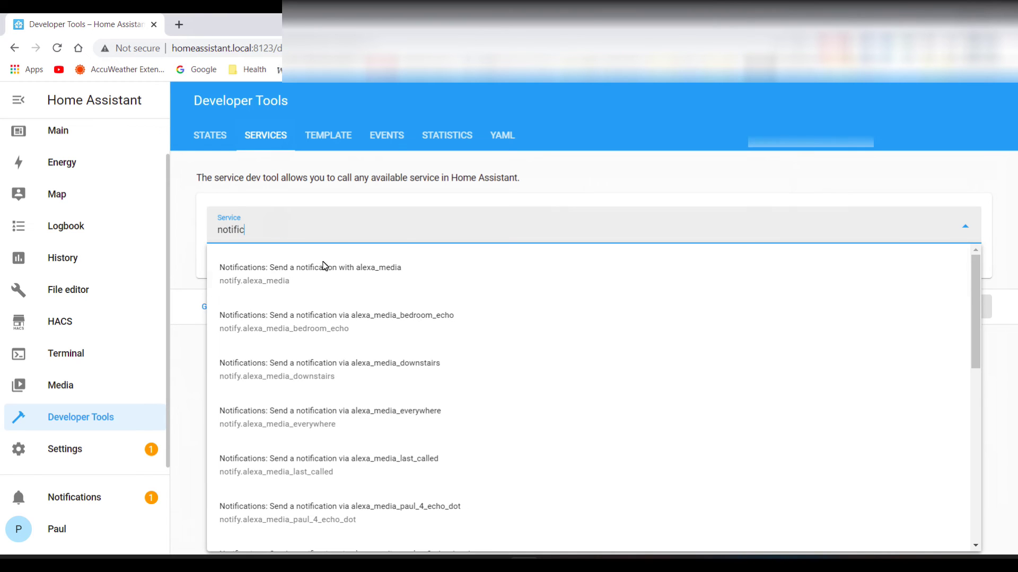
scroll(388, 318, "down", 1)
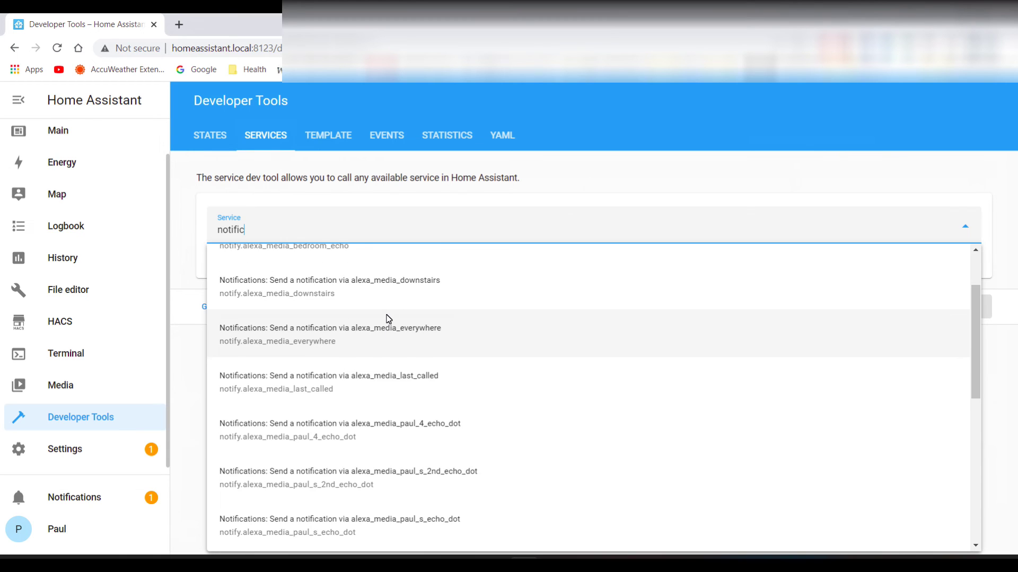
scroll(388, 319, "down", 1)
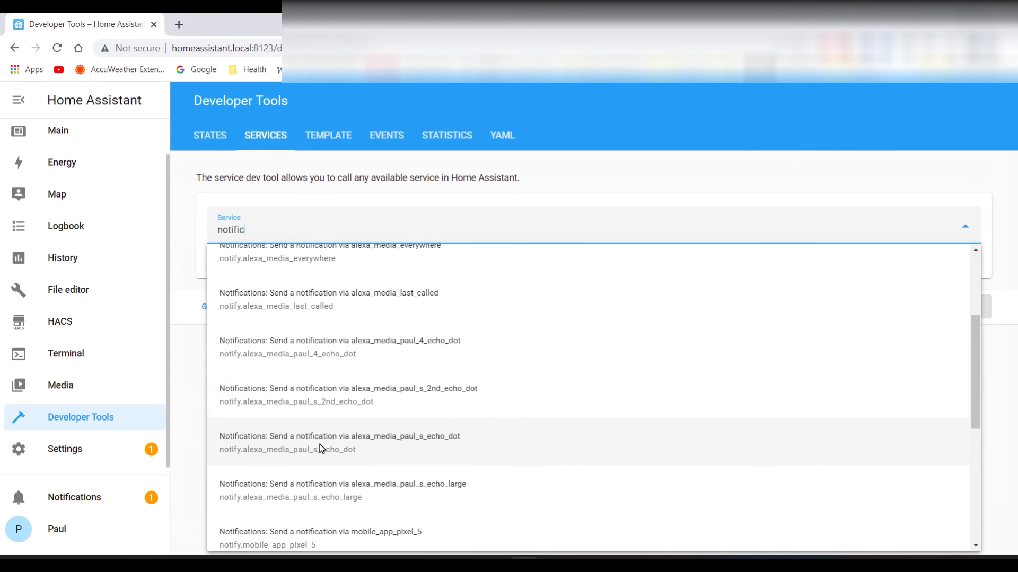
left_click(320, 448)
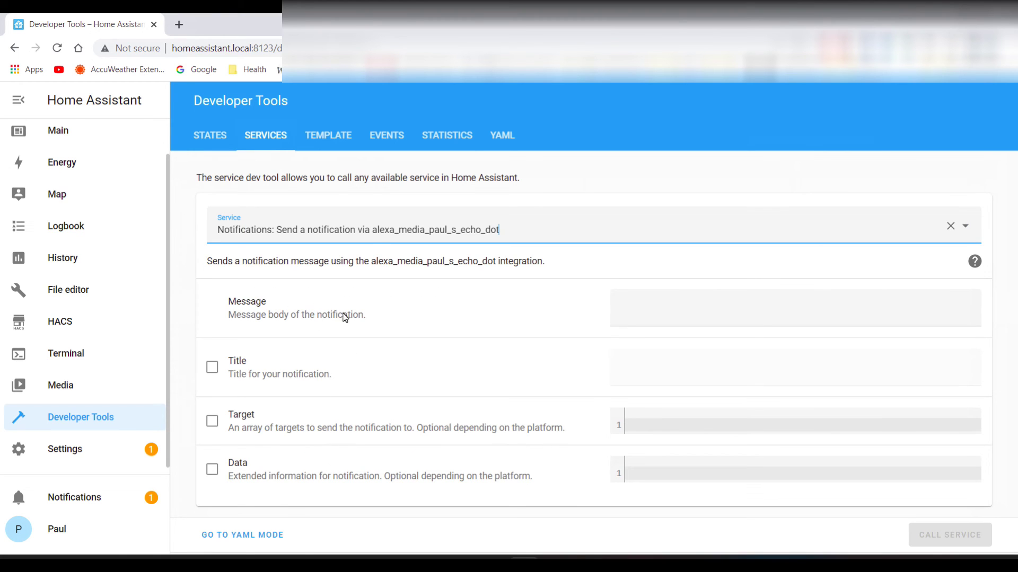
Send 'This is a test notification from Home Assistant.' to the Echo Dot with 'type: tts' data
left_click(634, 310)
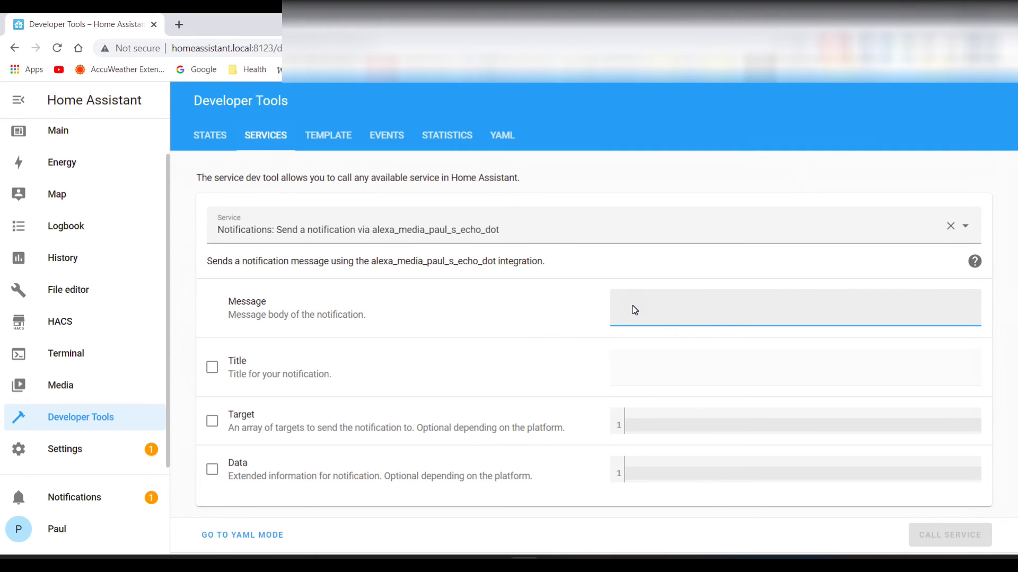
type("Th")
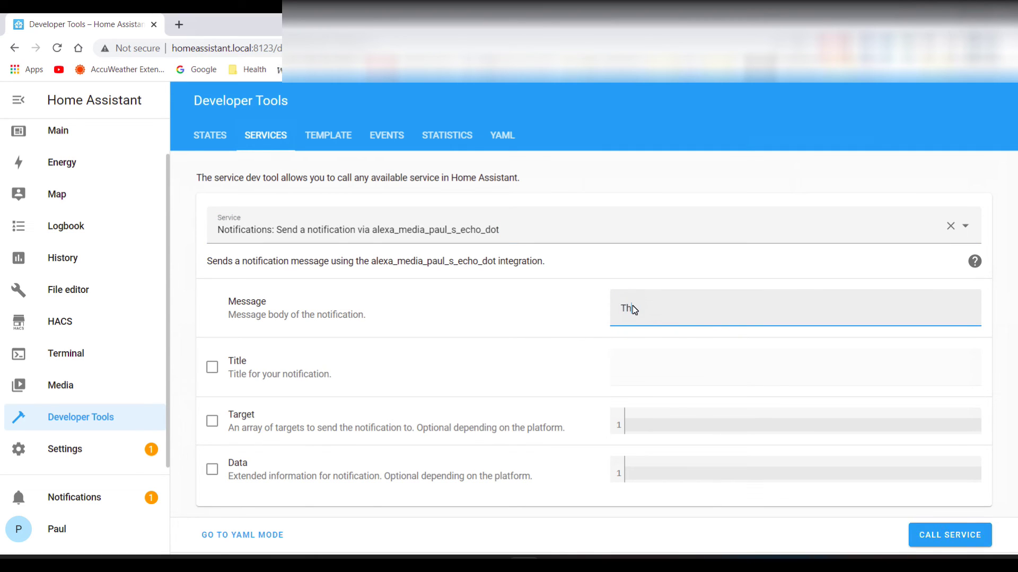
type("is is")
type(" a test ")
type("notification from Home Assistant.")
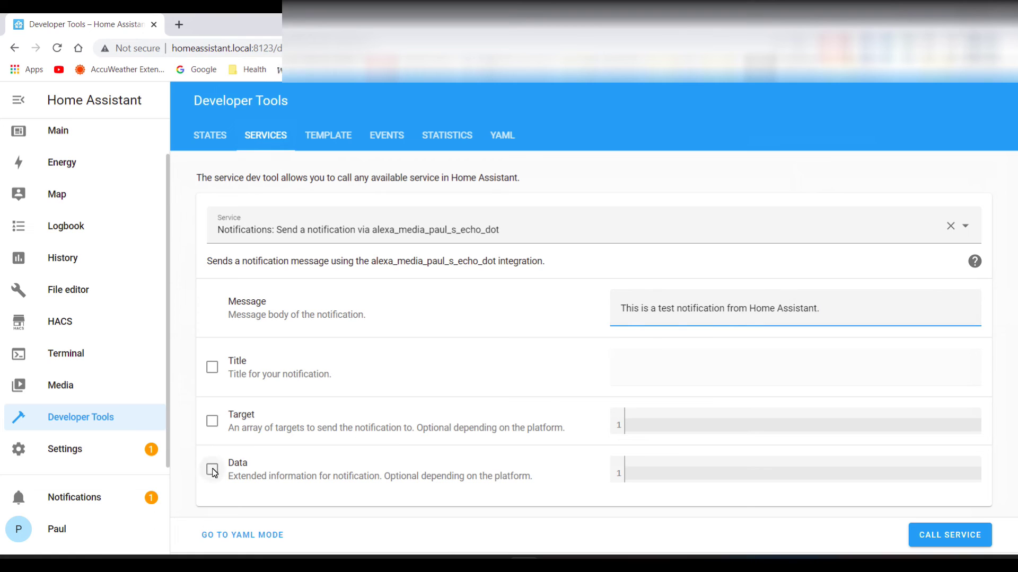
left_click(212, 469)
left_click(658, 474)
type("type: tts")
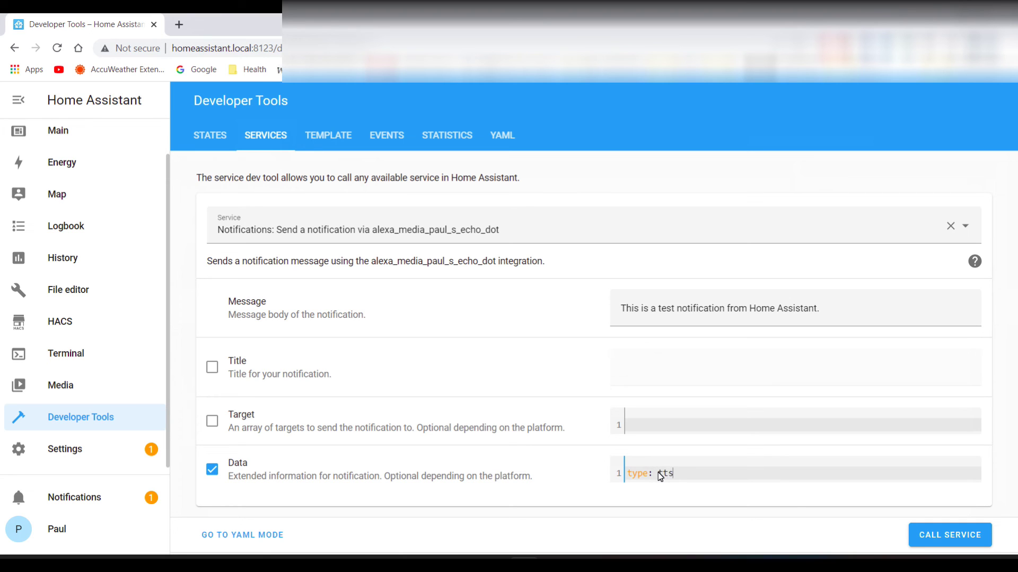
left_click(952, 533)
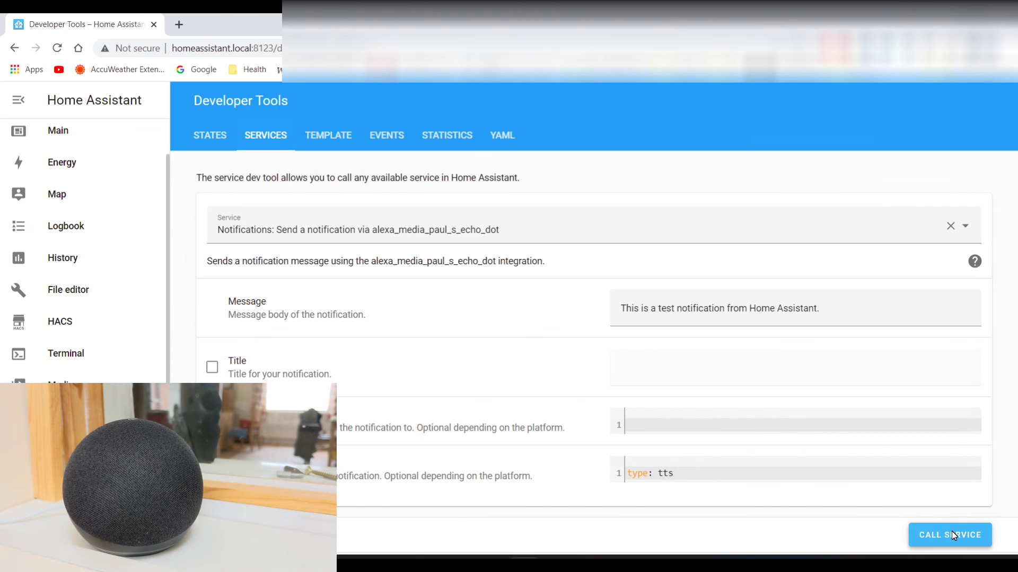
Edit the 'Air con fan only' automation and open the options of its tts notification action
left_click(74, 443)
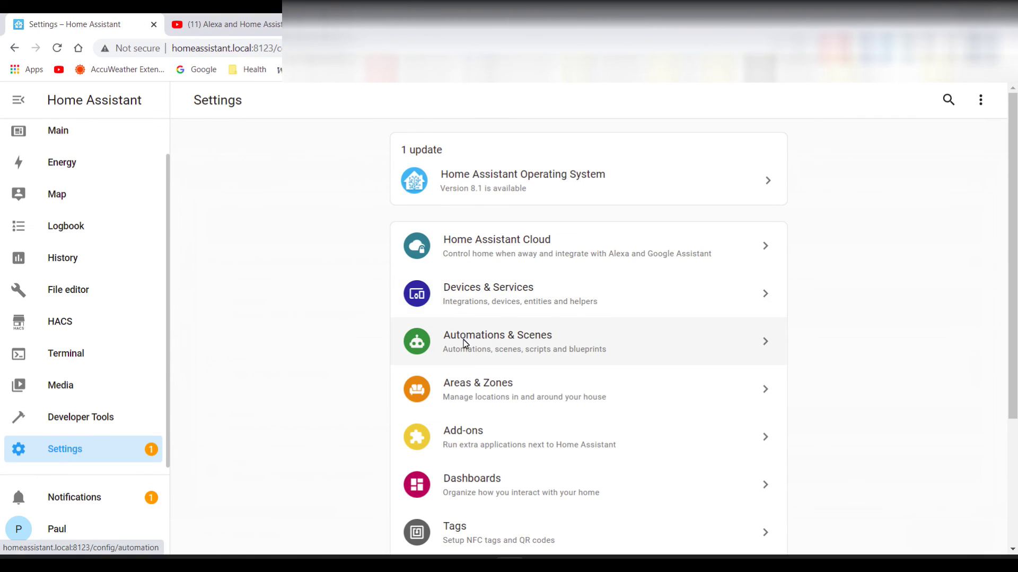
left_click(464, 344)
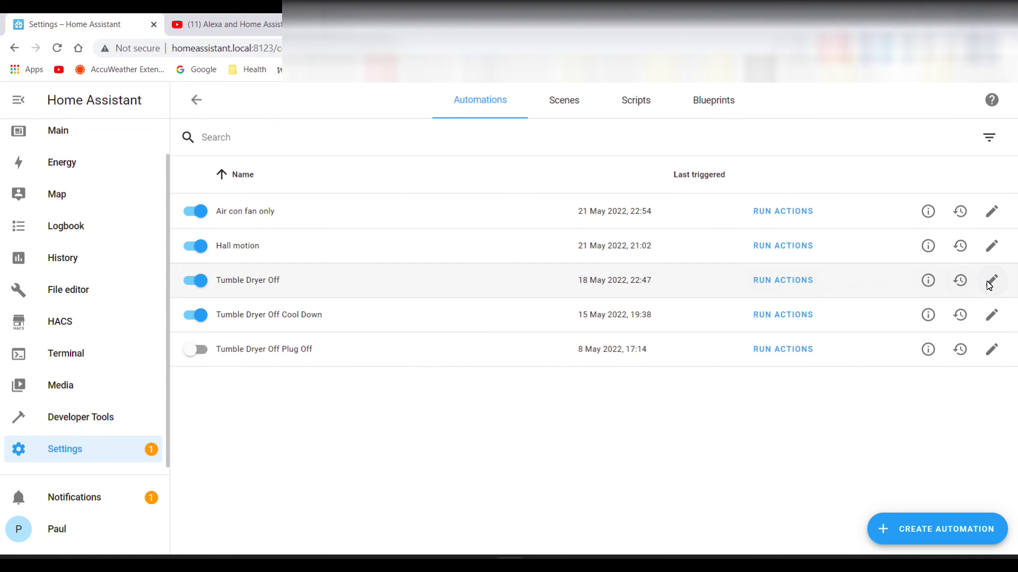
left_click(989, 213)
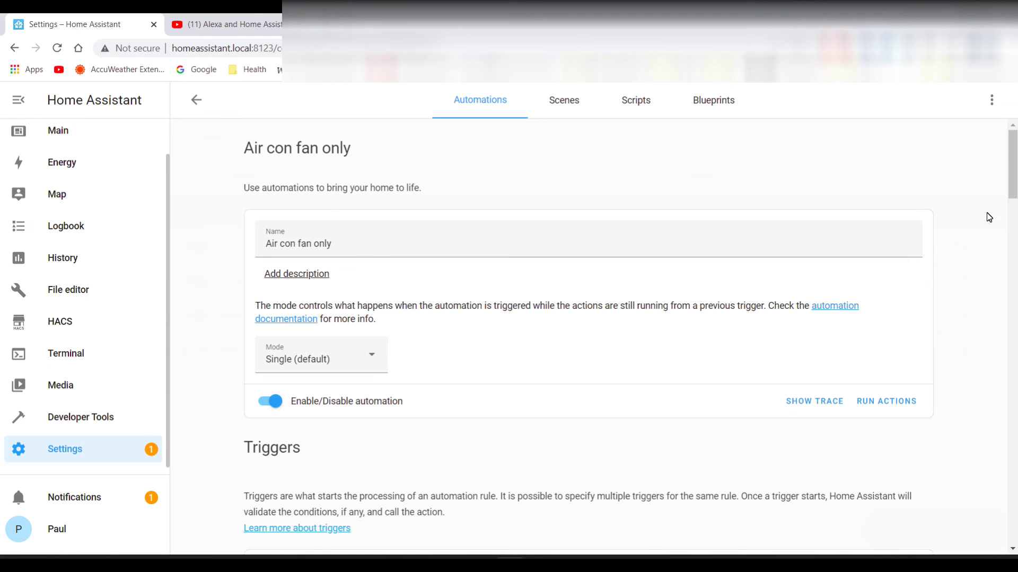
left_click_drag(1014, 176, 1014, 230)
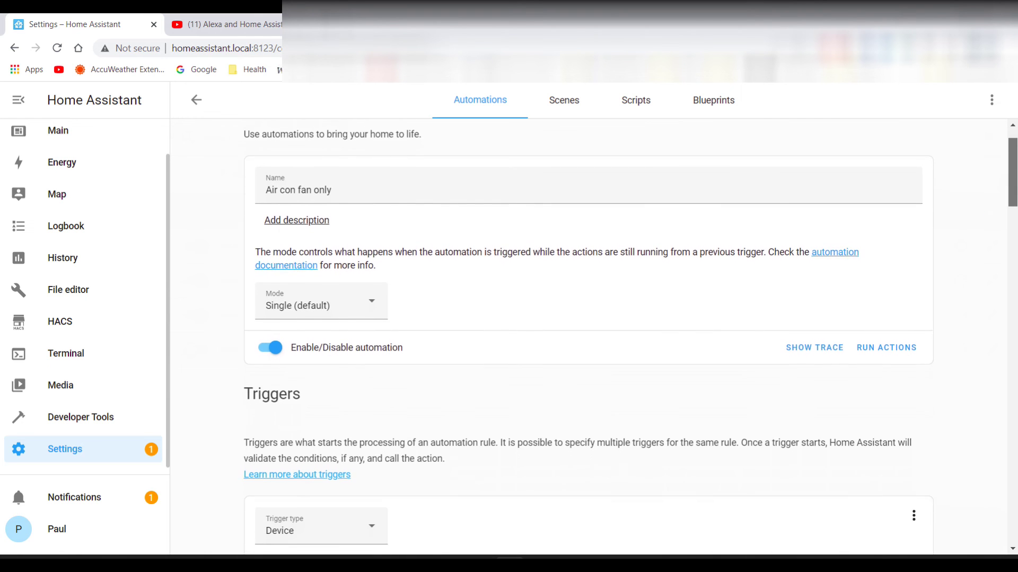
scroll(589, 335, "down", 2)
scroll(589, 334, "down", 2)
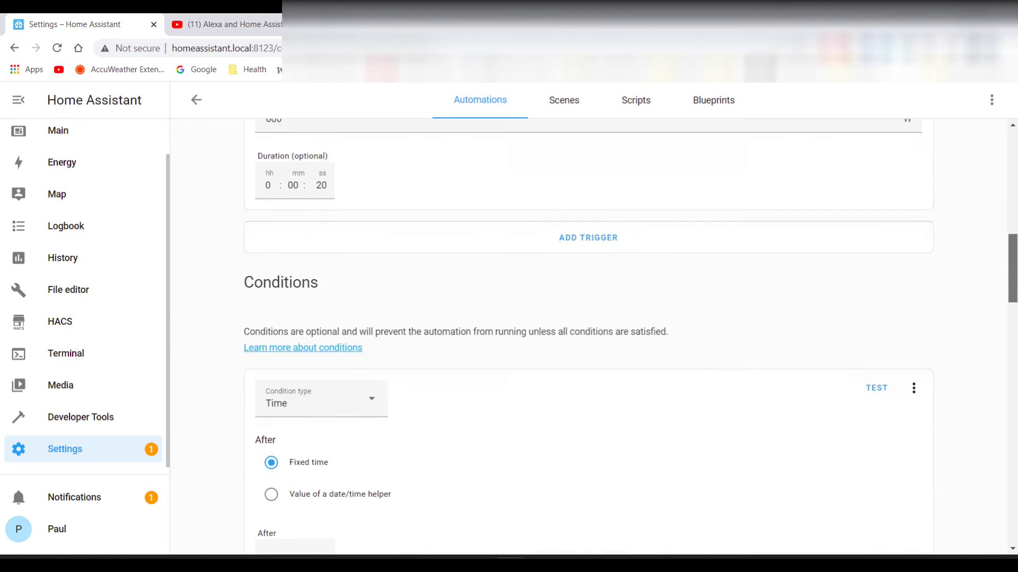
scroll(588, 334, "down", 2)
scroll(589, 334, "down", 1)
scroll(589, 335, "down", 1)
scroll(588, 334, "down", 2)
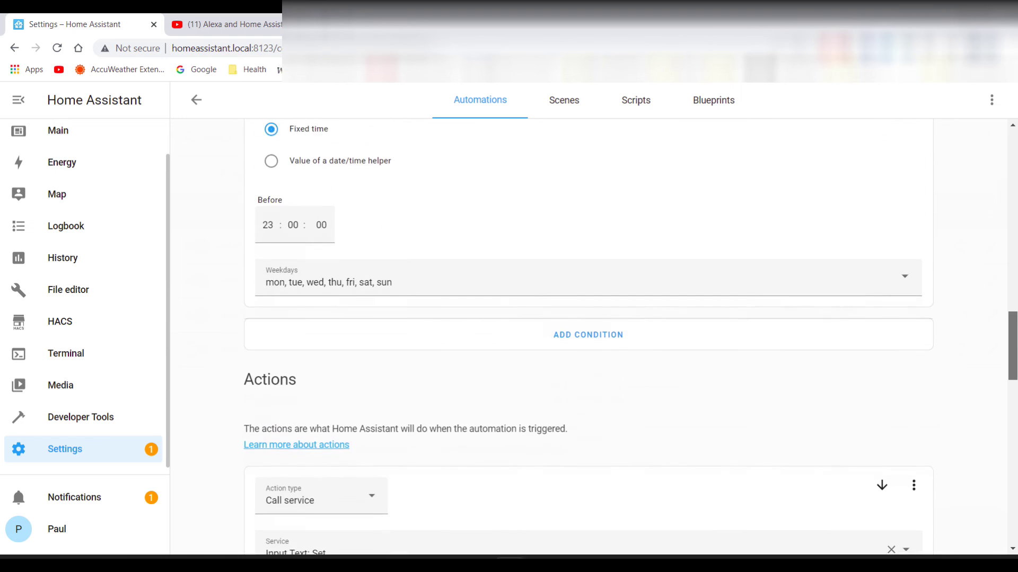
scroll(588, 334, "down", 2)
scroll(589, 335, "down", 1)
left_click_drag(1015, 392, 1015, 459)
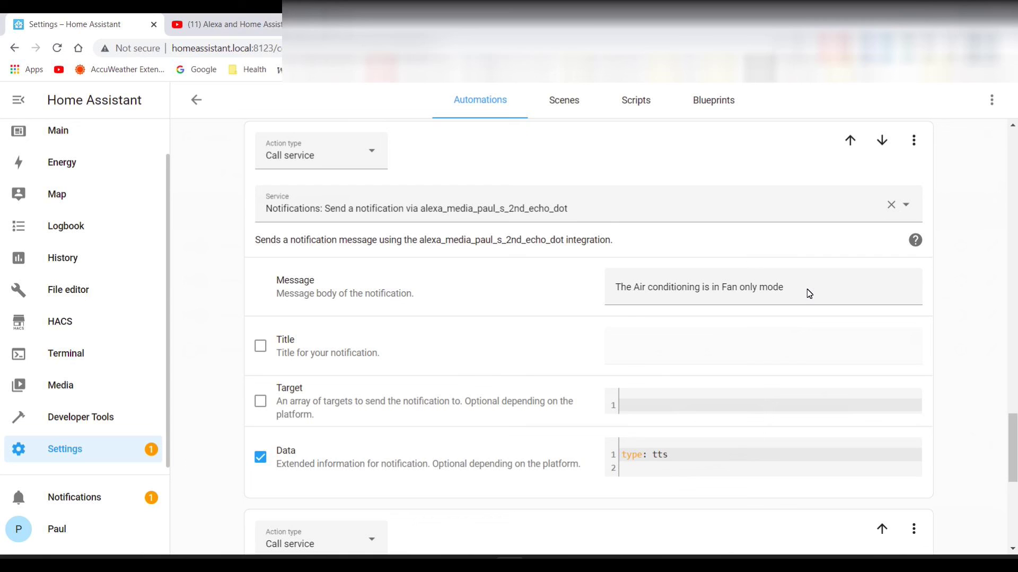
left_click(915, 143)
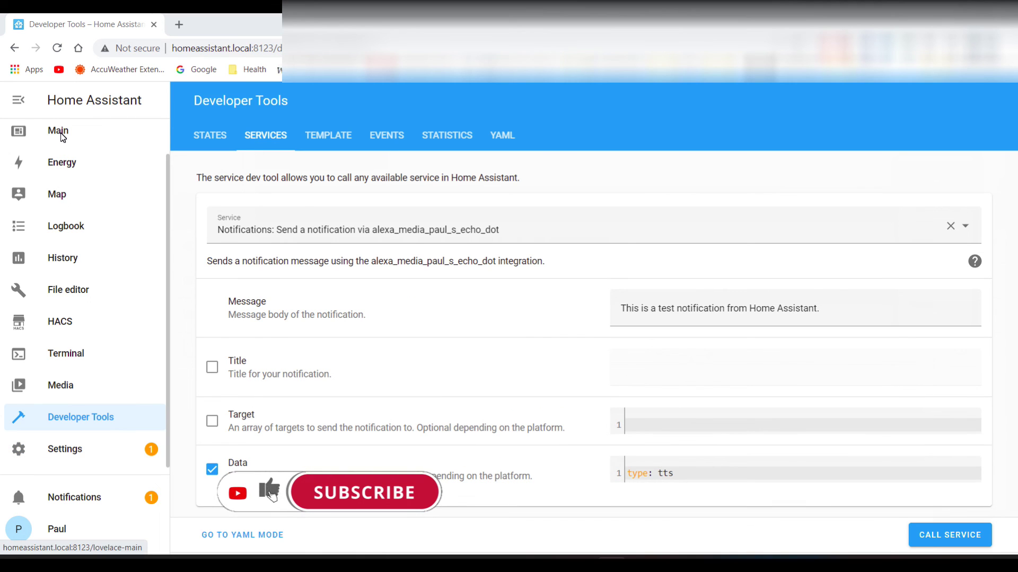
Return to the Main dashboard with weather, radiator temperatures and plug power readings
left_click(61, 137)
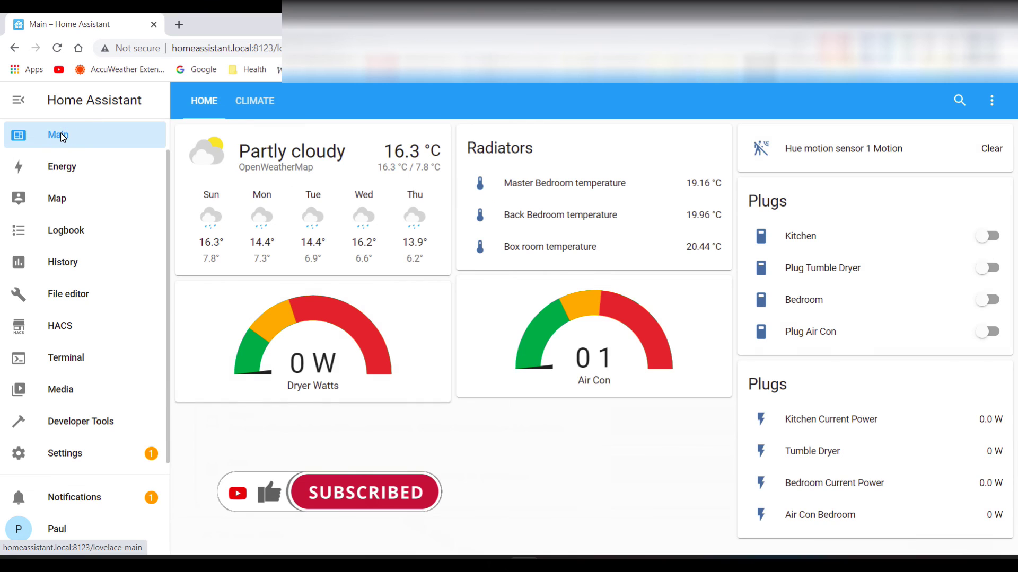